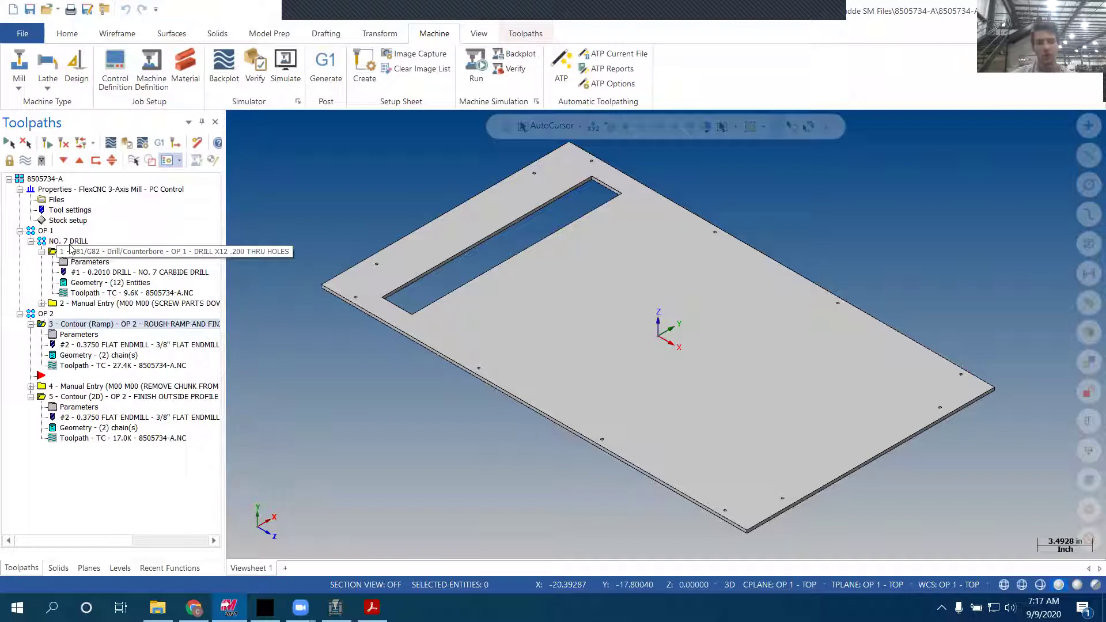
- Clear the drill's hole list and reselect all twelve 0.2-diameter holes by picking one
{"action": "double_click", "coordinate": [86, 283]}
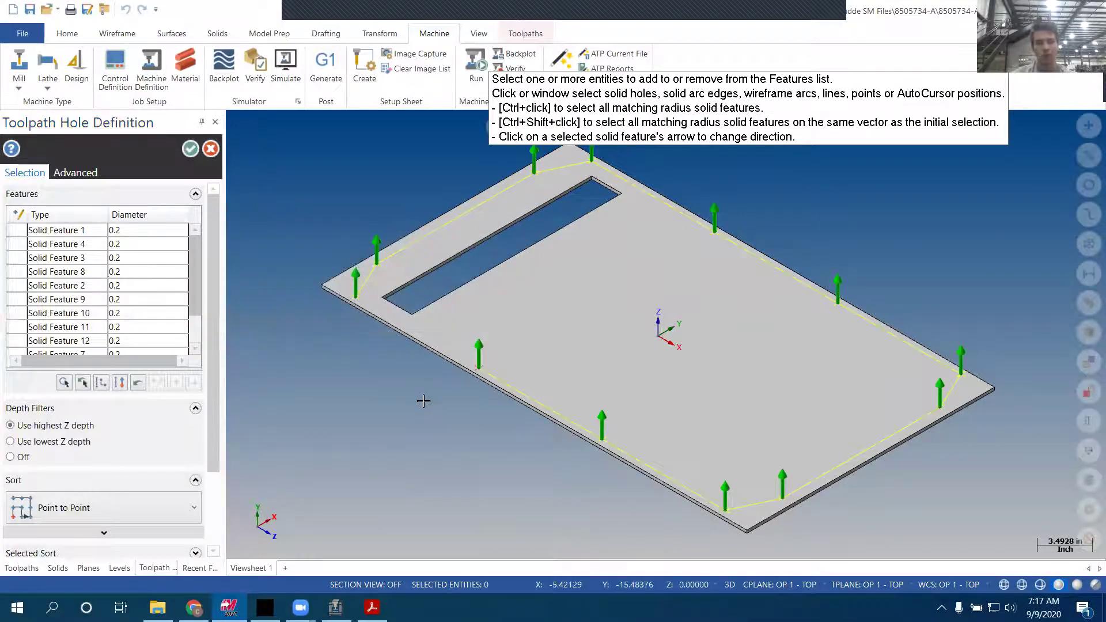
{"action": "right_click", "coordinate": [117, 290]}
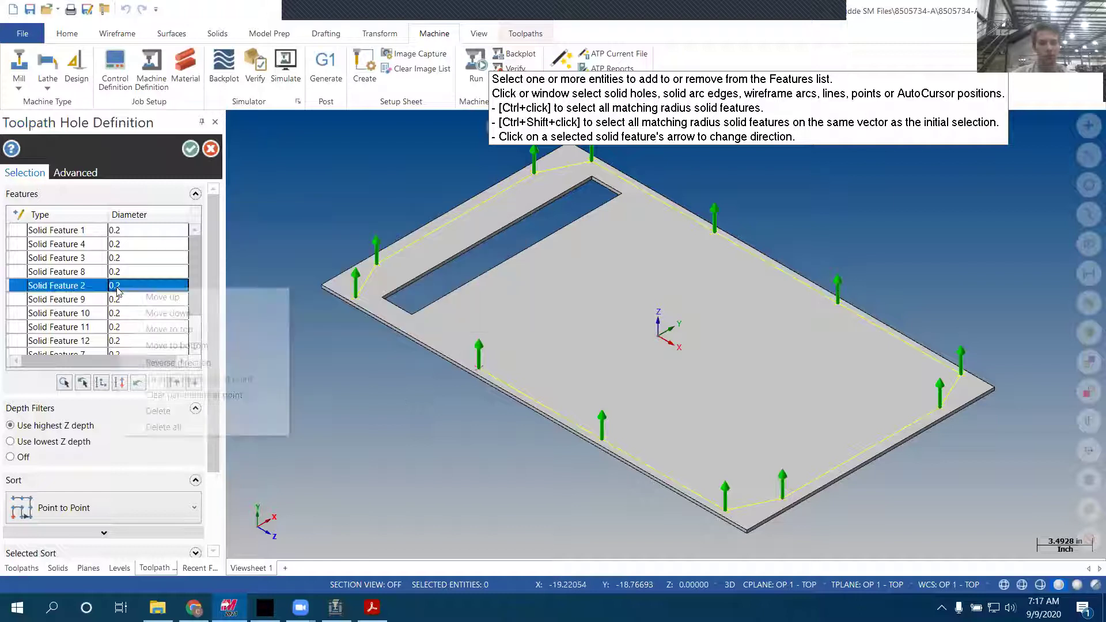
{"action": "left_click", "coordinate": [192, 426]}
{"action": "scroll", "coordinate": [472, 363], "scroll_direction": "up", "scroll_amount": 5}
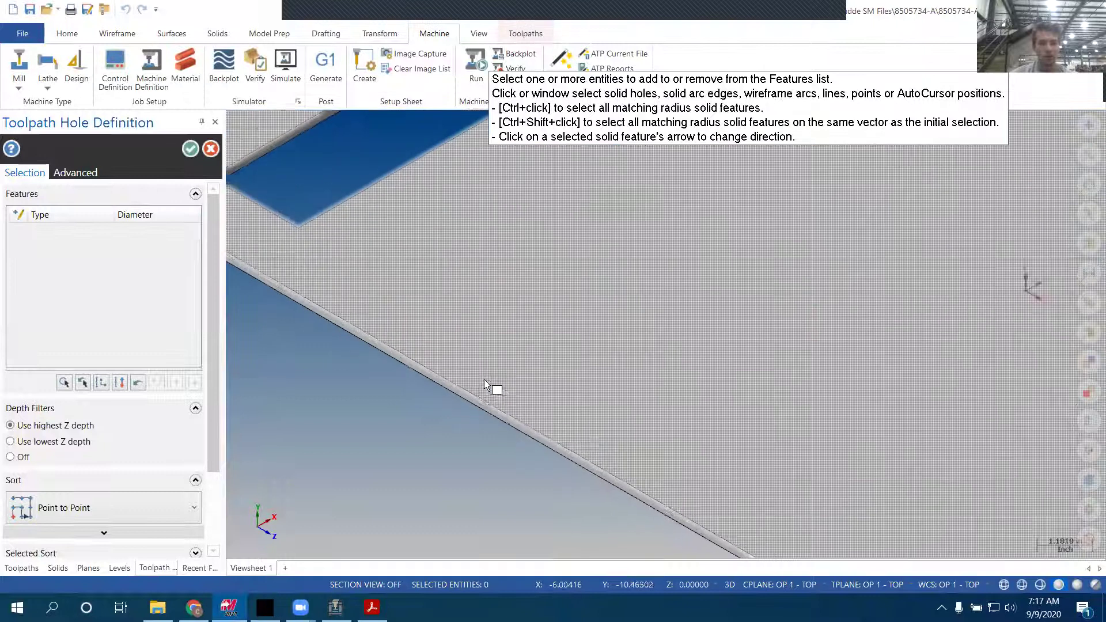
{"action": "scroll", "coordinate": [485, 385], "scroll_direction": "up", "scroll_amount": 3}
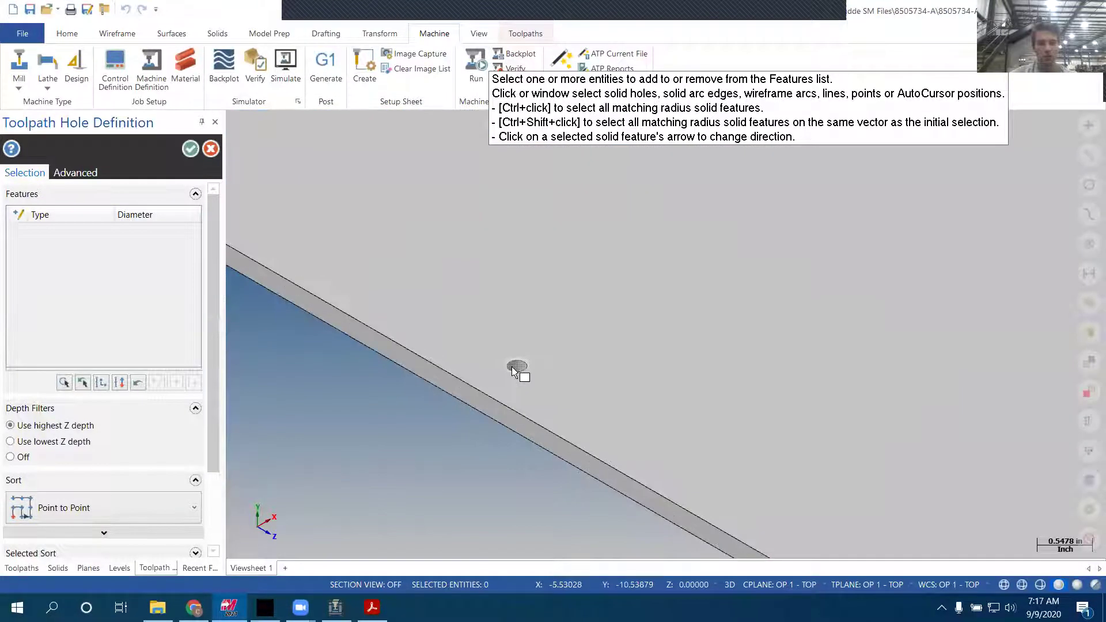
{"action": "left_click", "coordinate": [517, 368], "text": "ctrl"}
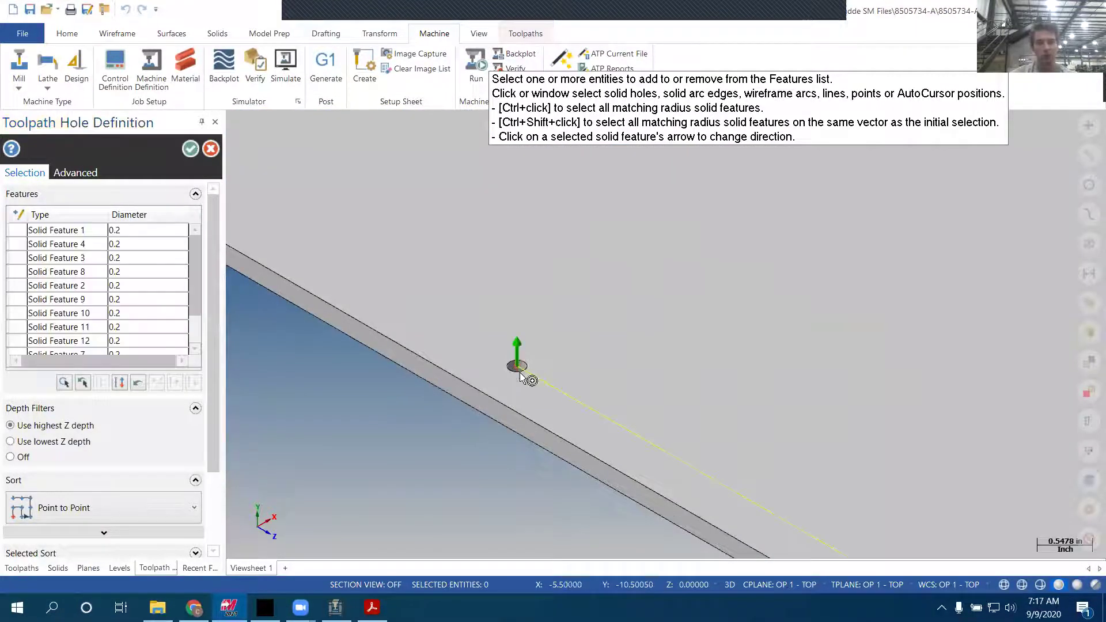
{"action": "scroll", "coordinate": [524, 383], "scroll_direction": "down", "scroll_amount": 3}
{"action": "scroll", "coordinate": [480, 443], "scroll_direction": "down", "scroll_amount": 1}
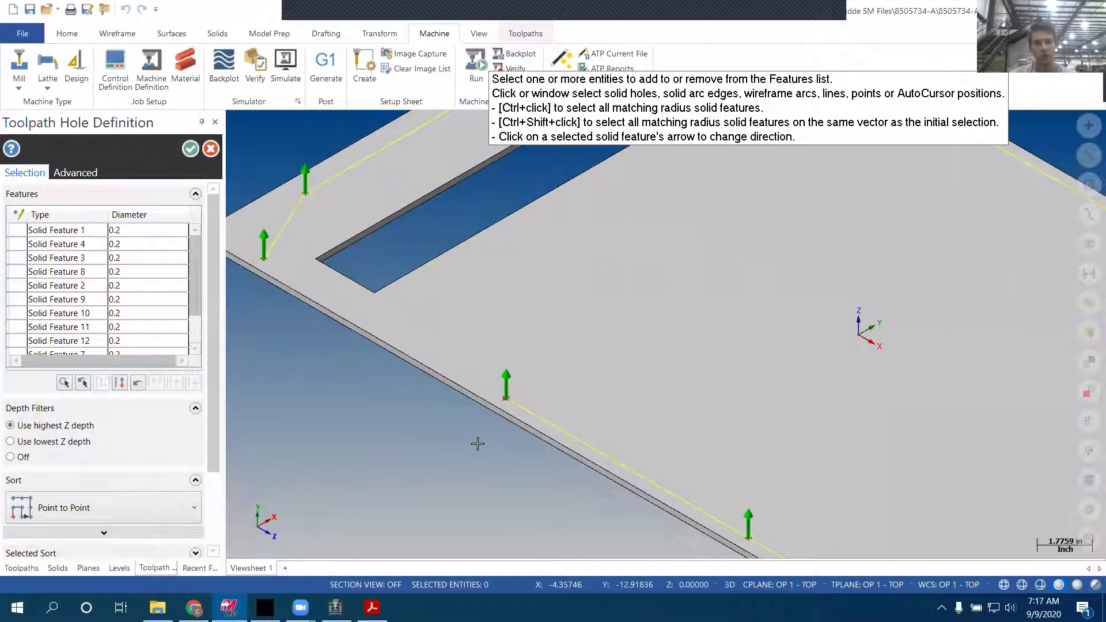
{"action": "scroll", "coordinate": [478, 443], "scroll_direction": "down", "scroll_amount": 2}
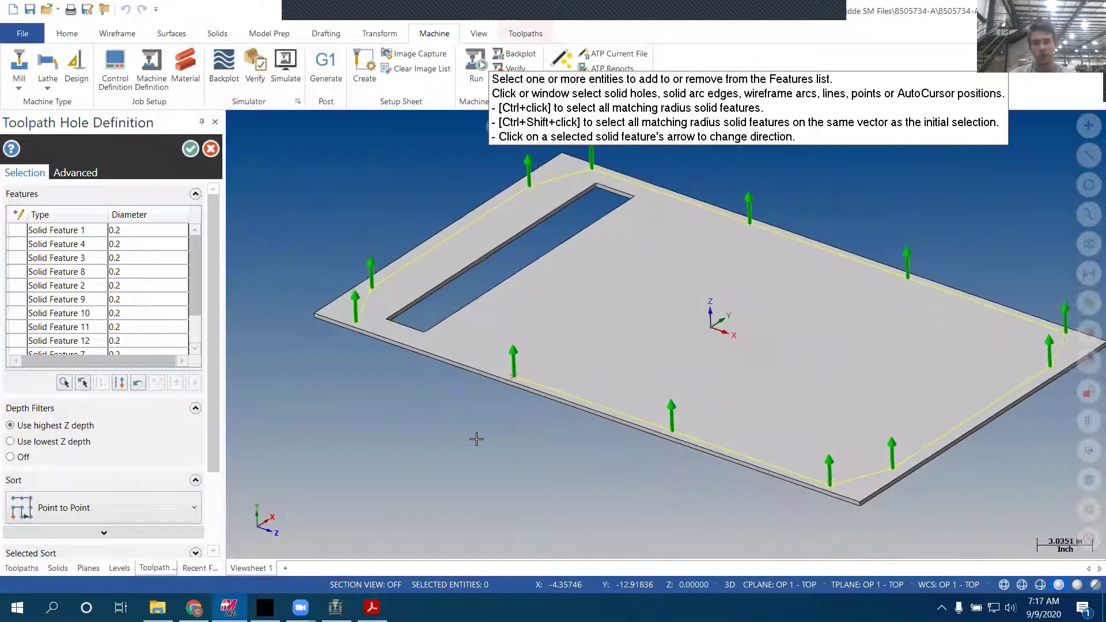
{"action": "left_click", "coordinate": [212, 151]}
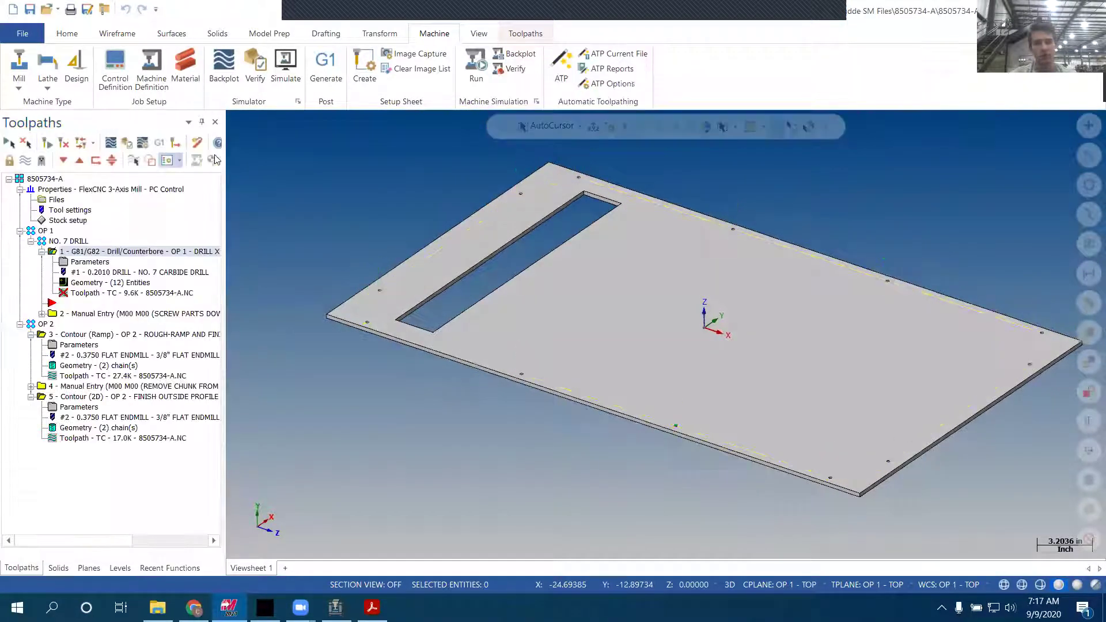
- Regenerate the drill toolpath and confirm the Contour (Ramp) parameters with 0.1 ramp depth
{"action": "left_click", "coordinate": [47, 142]}
{"action": "left_click", "coordinate": [43, 252]}
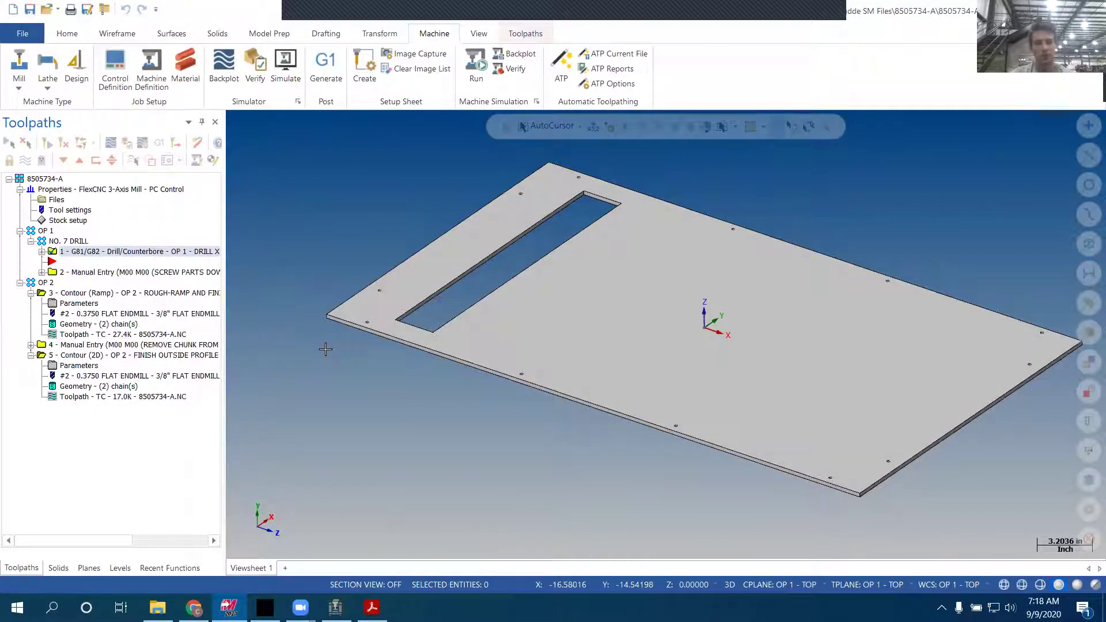
{"action": "left_click", "coordinate": [93, 305]}
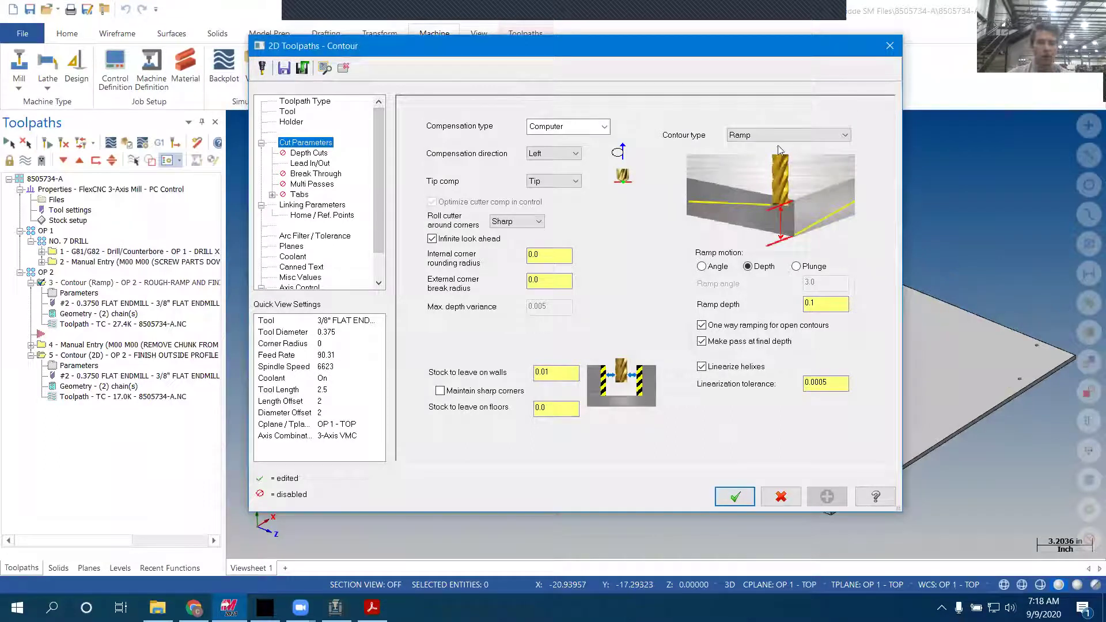
{"action": "left_click", "coordinate": [838, 306]}
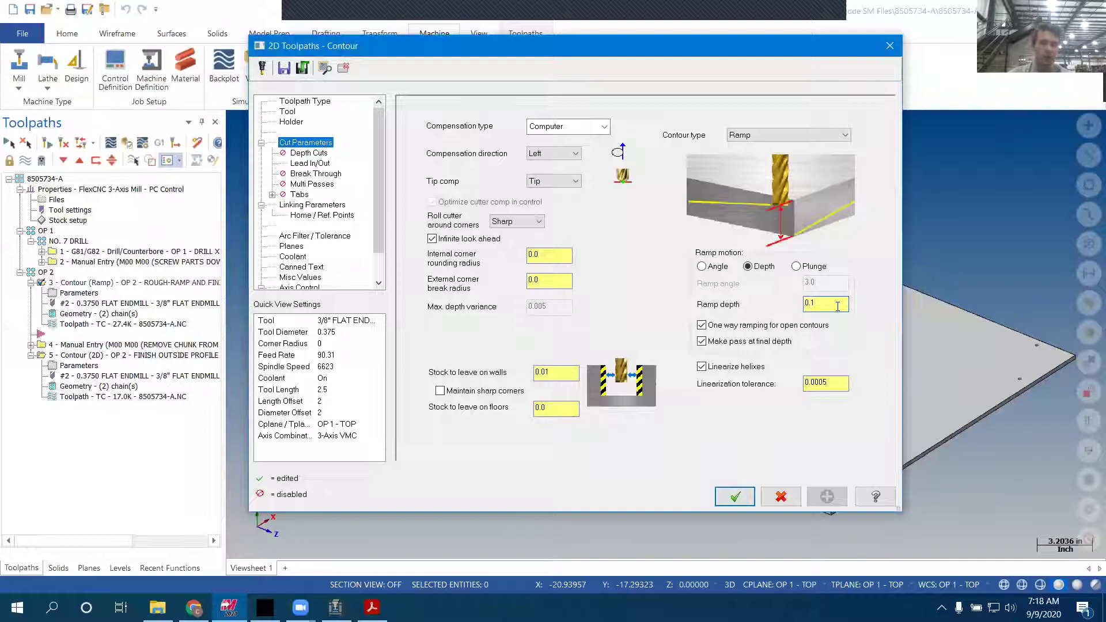
{"action": "left_click", "coordinate": [735, 496]}
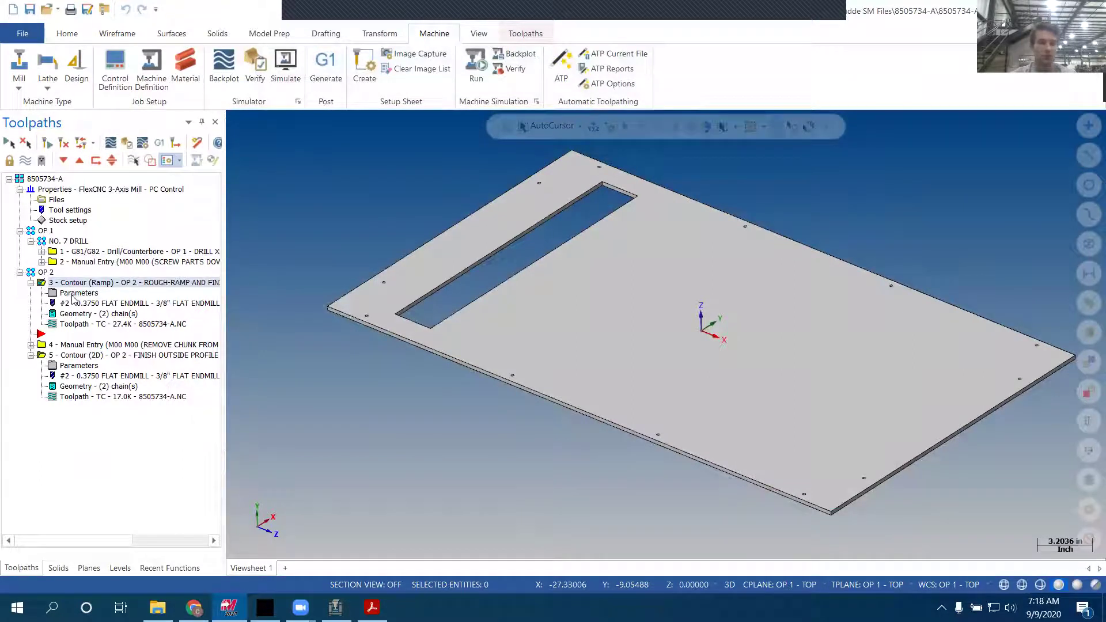
- Regenerate the 2D finish outside-profile contour toolpath cut with the 3/8" endmill
{"action": "left_click", "coordinate": [95, 359]}
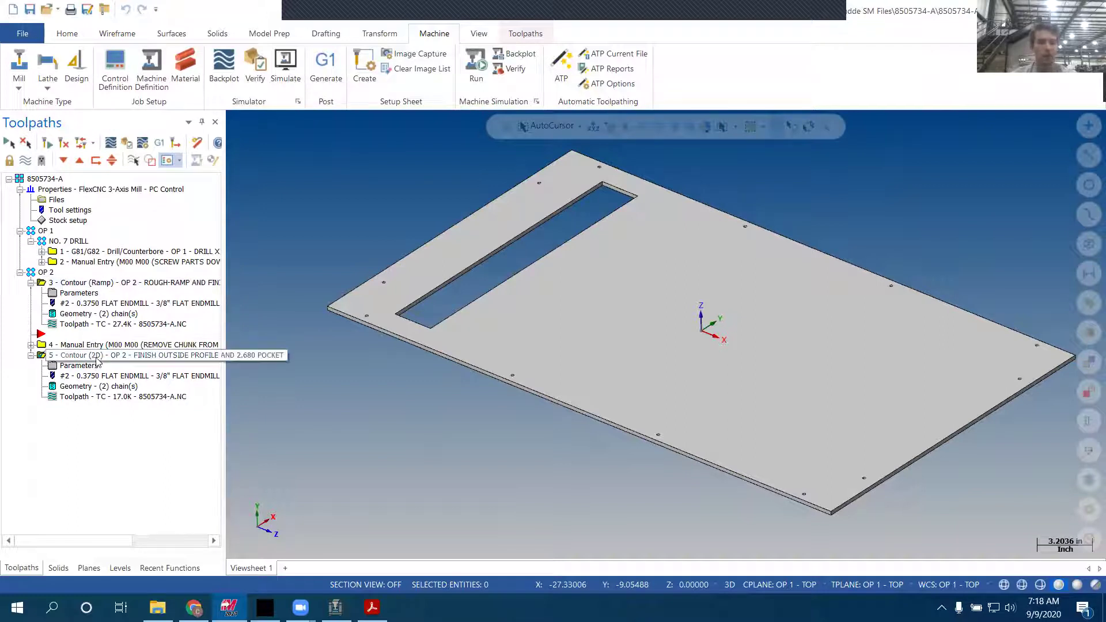
{"action": "left_click", "coordinate": [89, 357]}
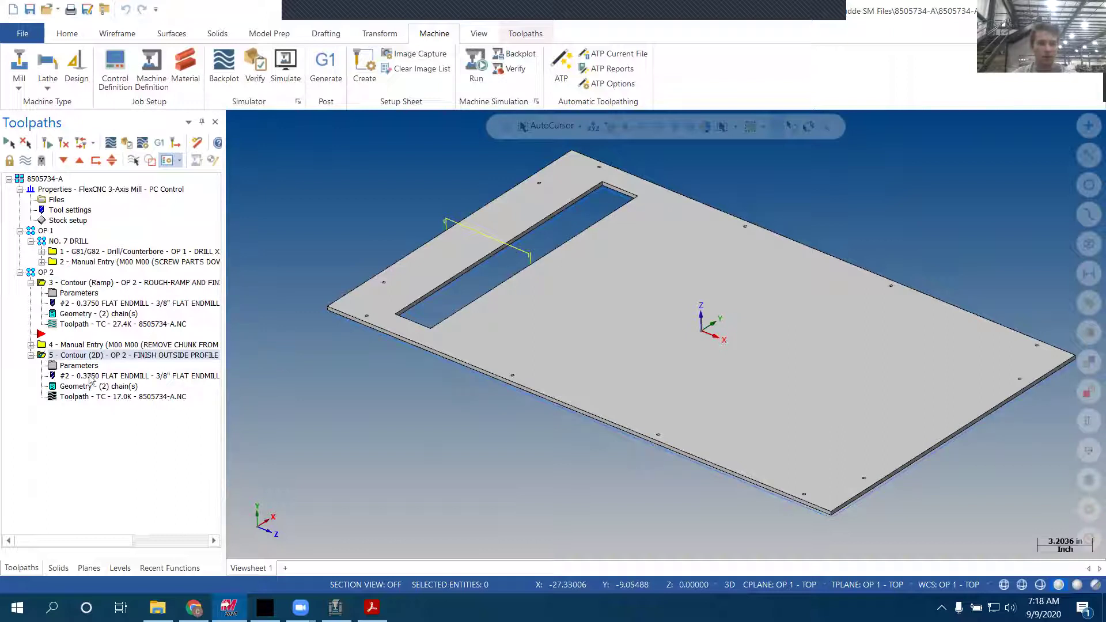
{"action": "left_click", "coordinate": [31, 355]}
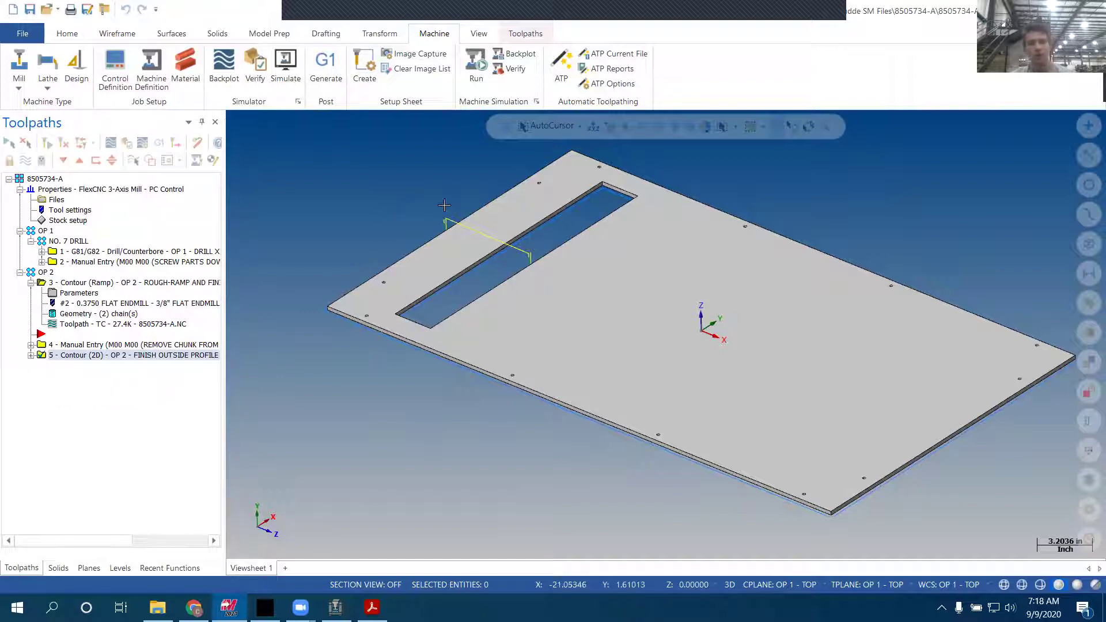
{"action": "left_click", "coordinate": [379, 35]}
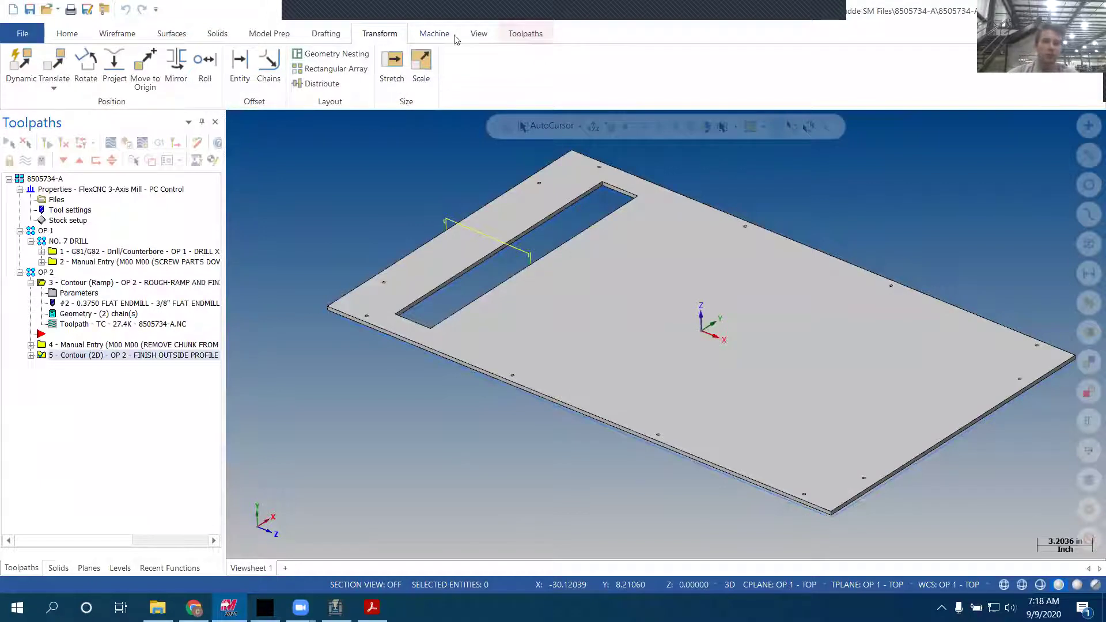
{"action": "left_click", "coordinate": [433, 36]}
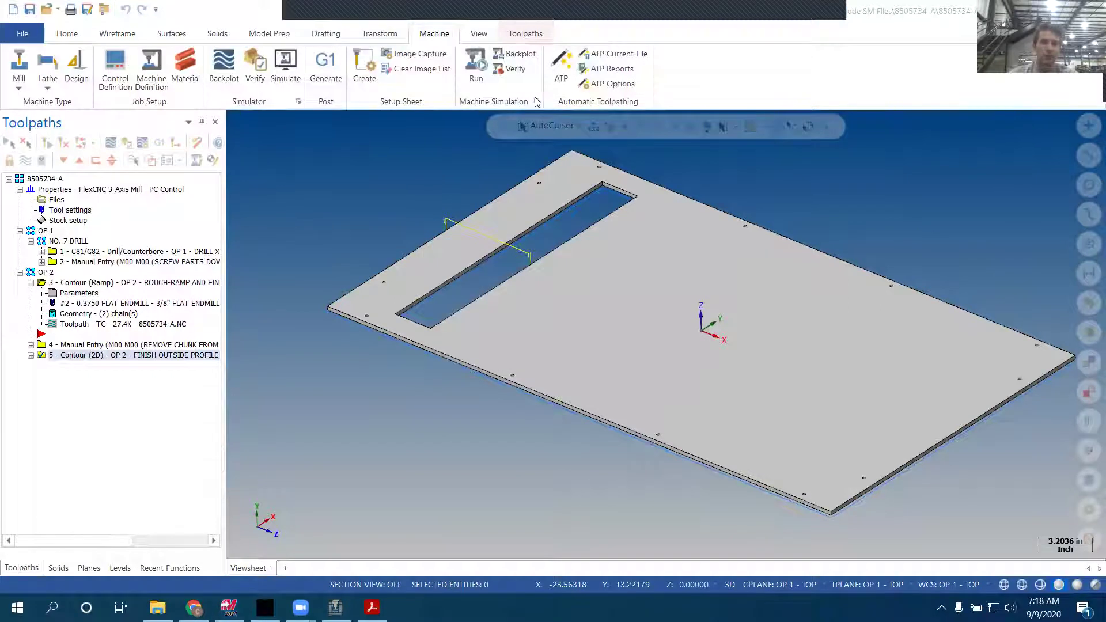
- Select the Flexarm_G_Series machine in the Machine Simulation settings
{"action": "left_click", "coordinate": [536, 101]}
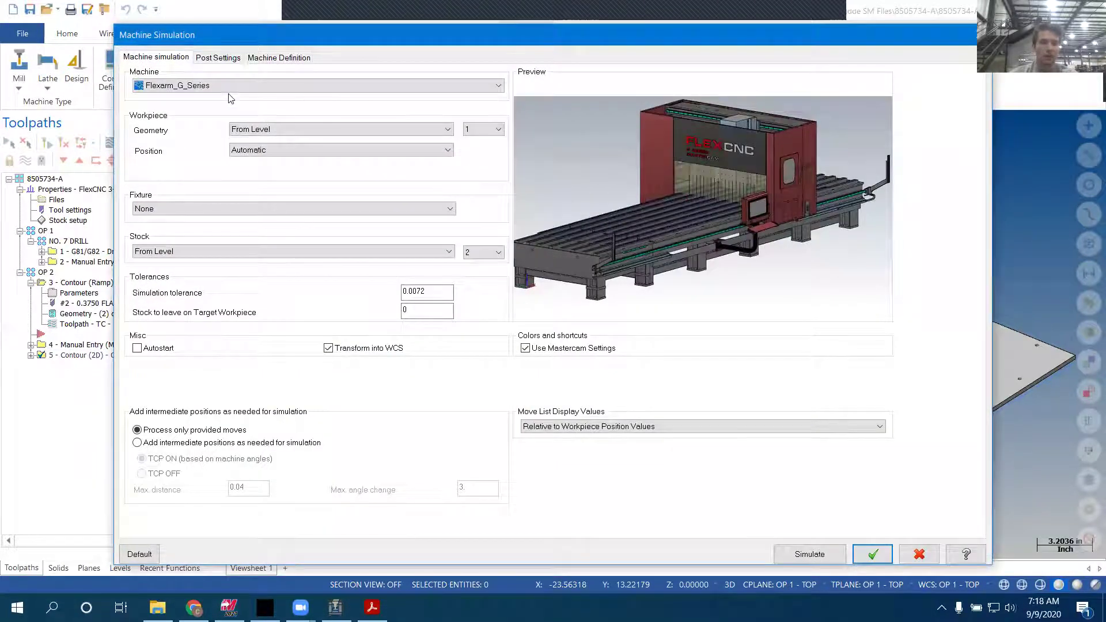
{"action": "left_click", "coordinate": [260, 86]}
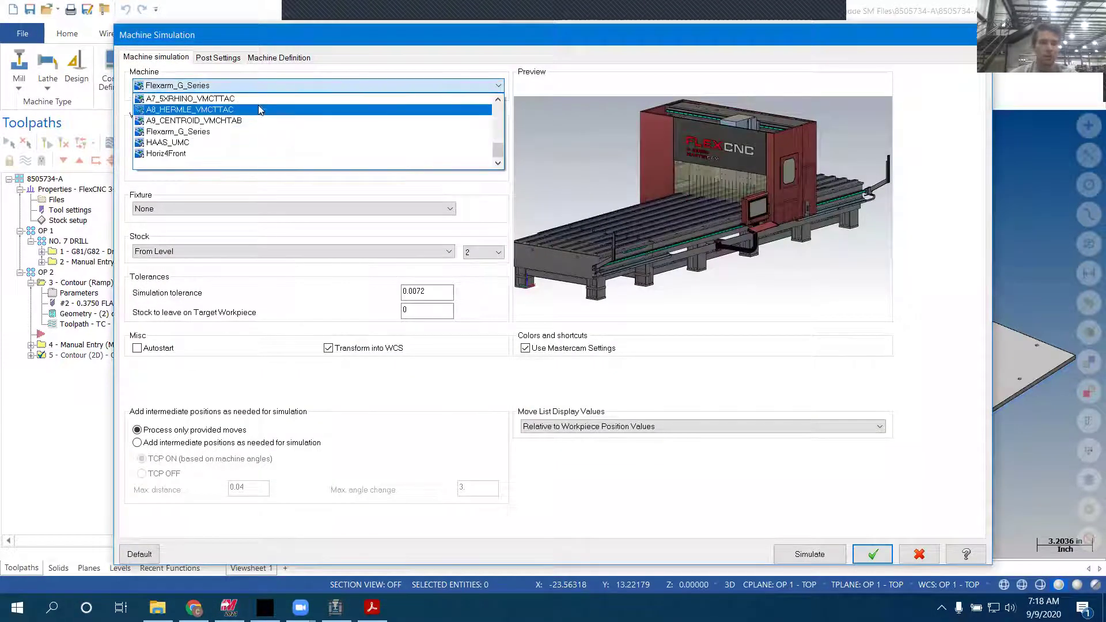
{"action": "scroll", "coordinate": [260, 109], "scroll_direction": "down", "scroll_amount": 2}
{"action": "scroll", "coordinate": [259, 109], "scroll_direction": "up", "scroll_amount": 3}
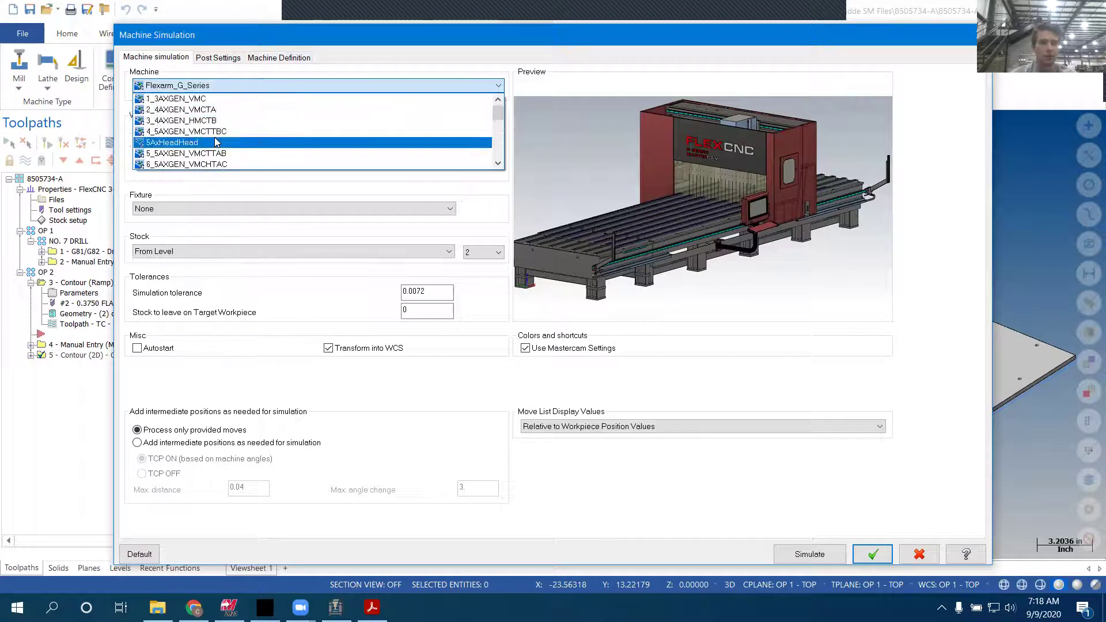
{"action": "left_click", "coordinate": [220, 120]}
{"action": "left_click", "coordinate": [226, 87]}
{"action": "scroll", "coordinate": [263, 137], "scroll_direction": "down", "scroll_amount": 2}
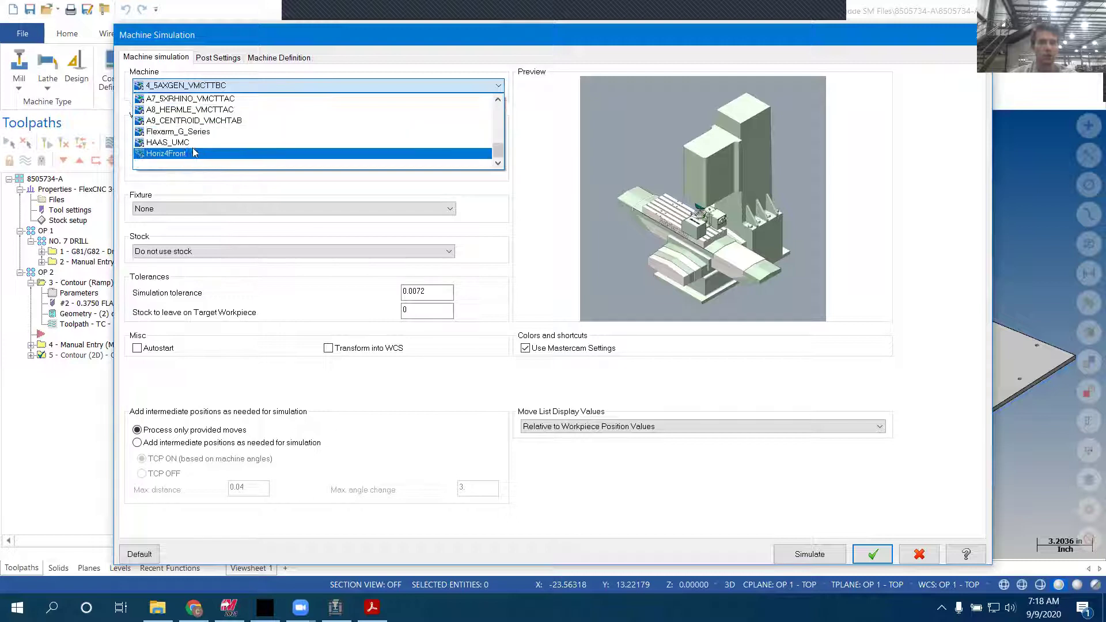
{"action": "left_click", "coordinate": [203, 136]}
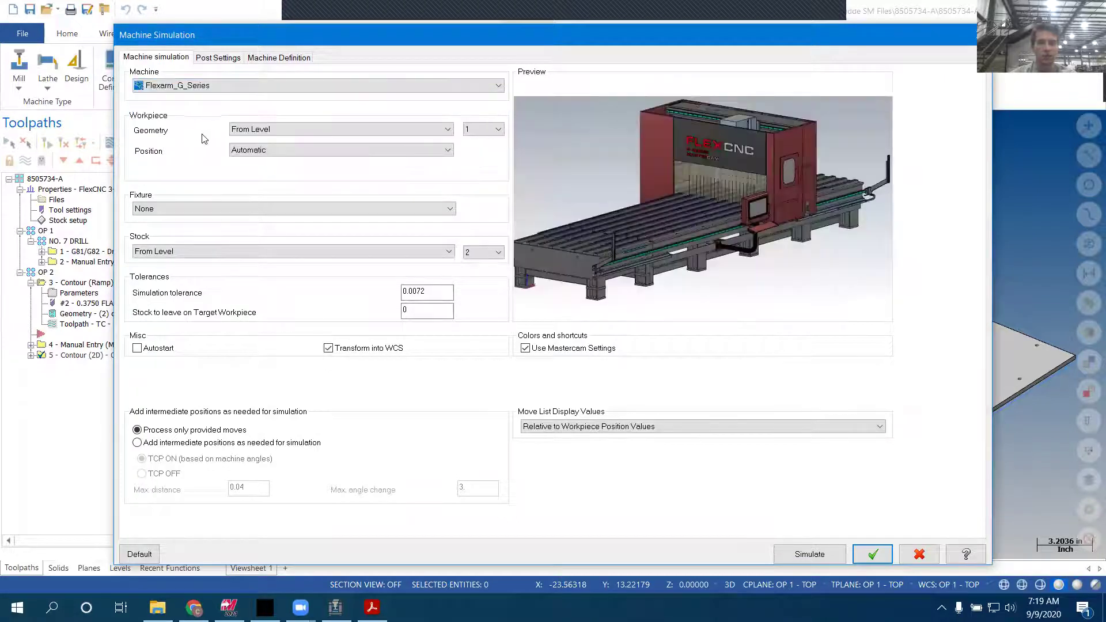
- Keep workpiece geometry from a level, set Automatic position and no fixture, and accept
{"action": "left_click", "coordinate": [295, 134]}
{"action": "left_click", "coordinate": [264, 160]}
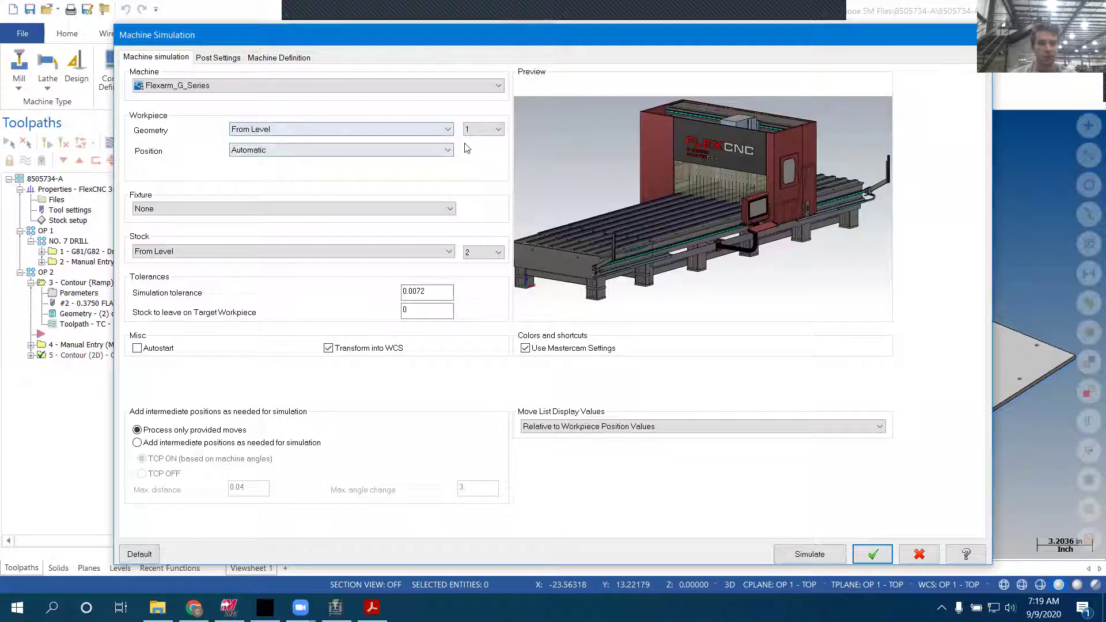
{"action": "left_click", "coordinate": [375, 154]}
{"action": "left_click", "coordinate": [291, 160]}
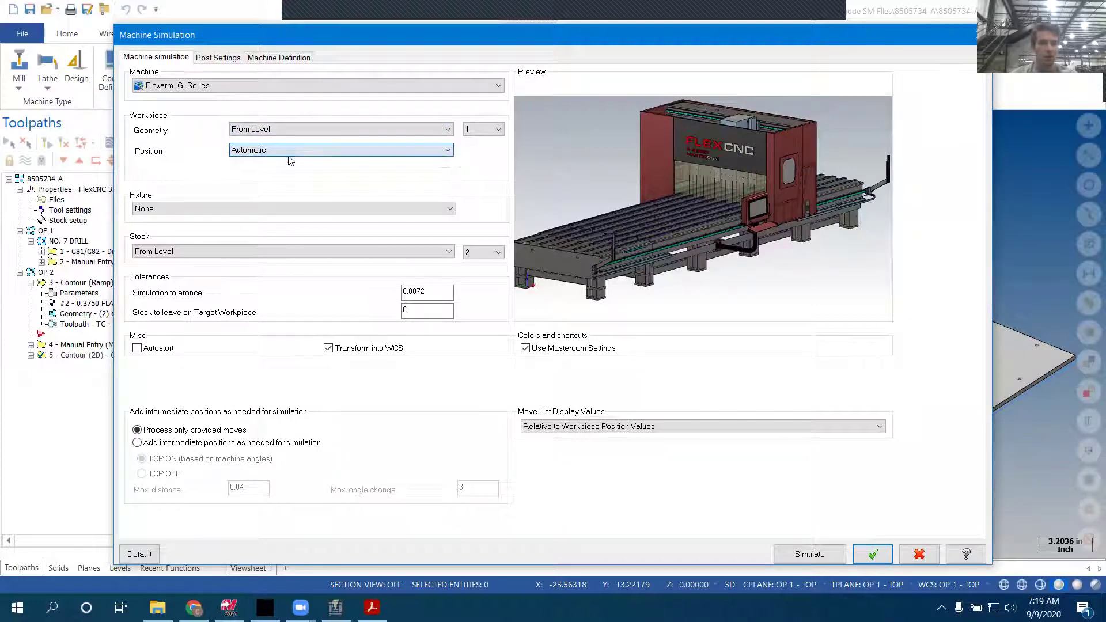
{"action": "left_click", "coordinate": [291, 155]}
{"action": "left_click", "coordinate": [294, 168]}
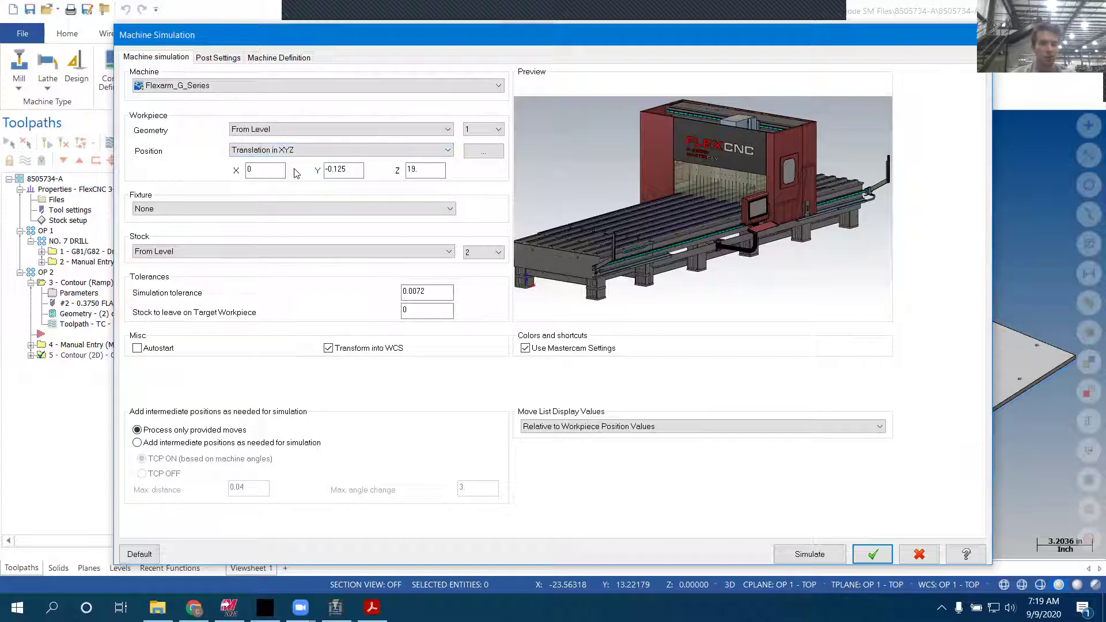
{"action": "left_click", "coordinate": [309, 153]}
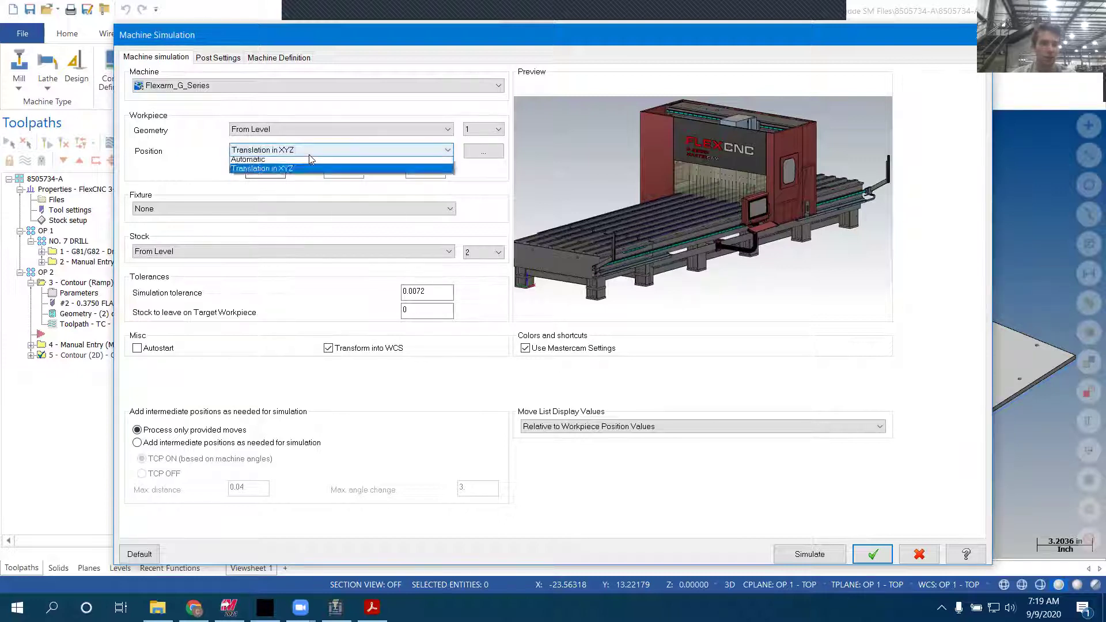
{"action": "left_click", "coordinate": [283, 163]}
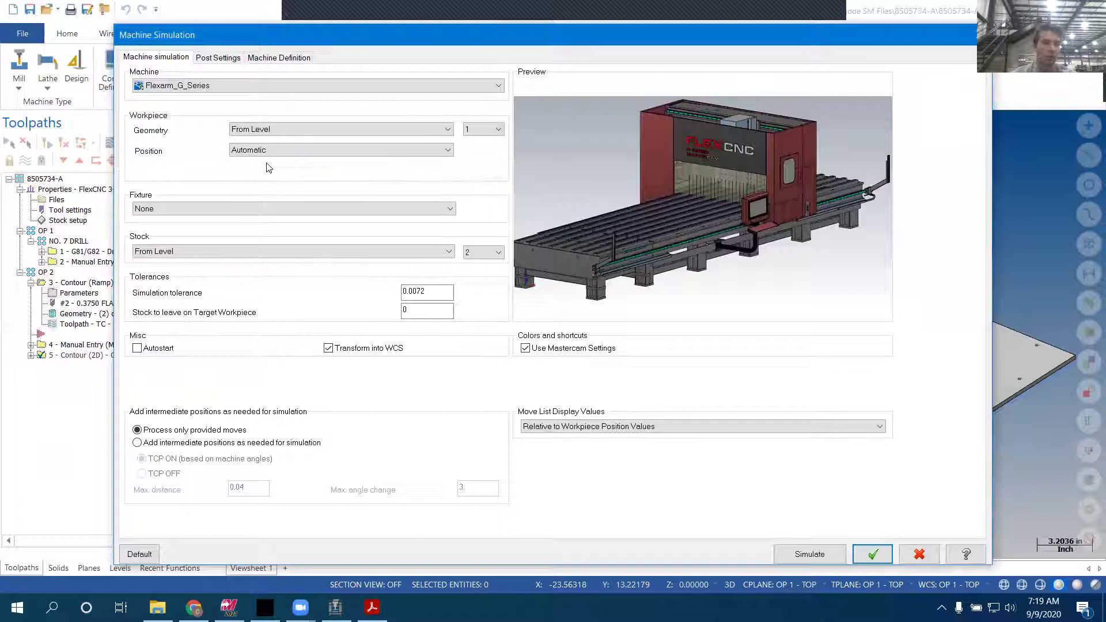
{"action": "left_click", "coordinate": [229, 207]}
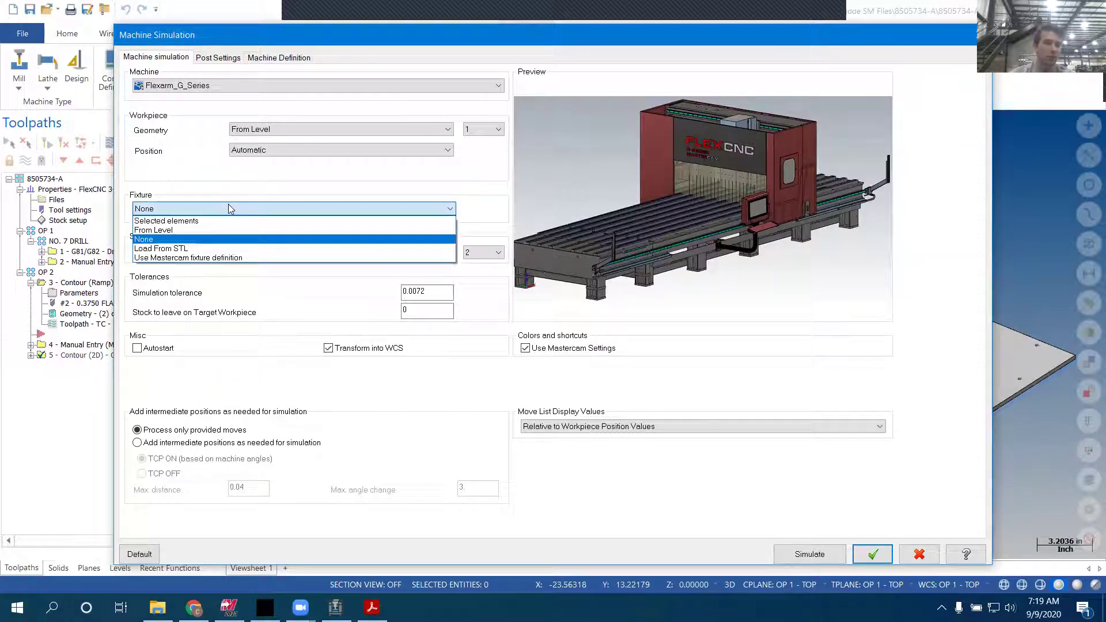
{"action": "left_click", "coordinate": [159, 239]}
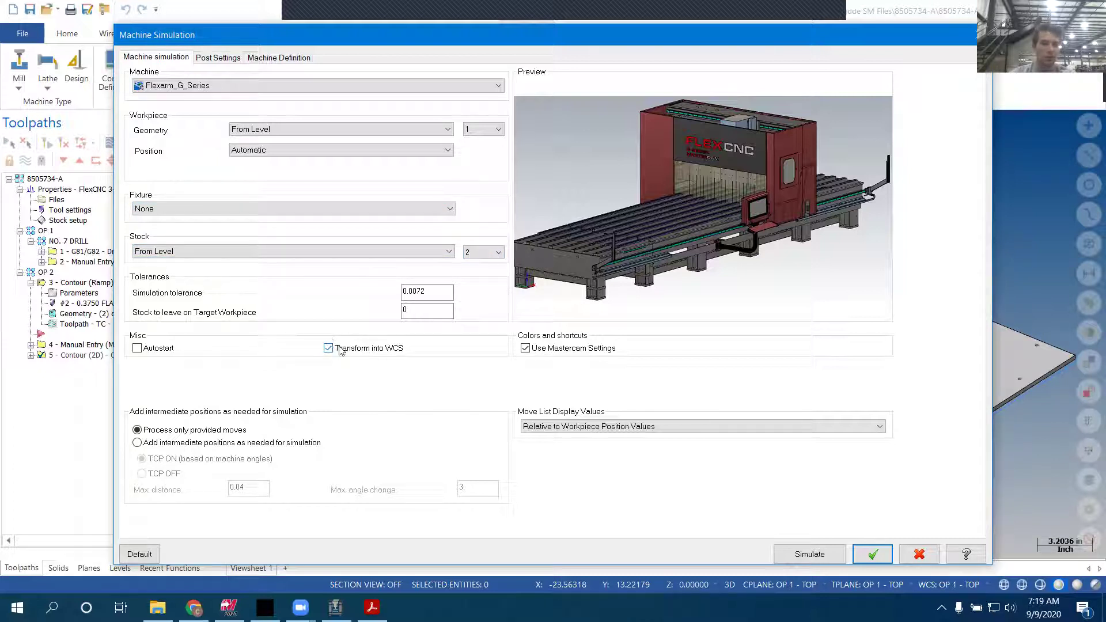
{"action": "left_click", "coordinate": [873, 554]}
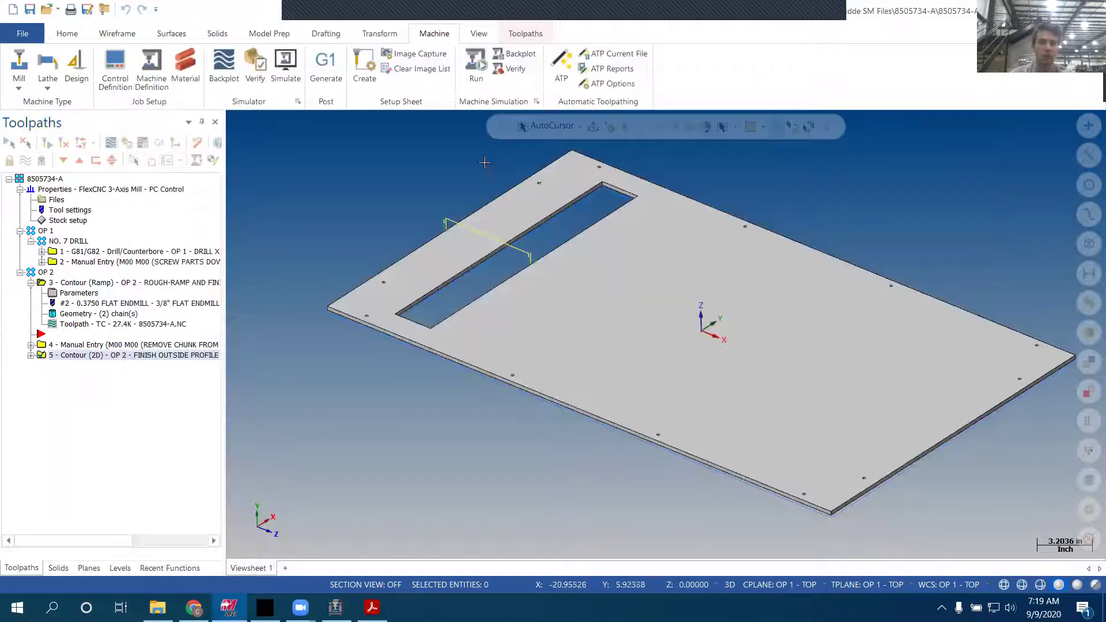
- Launch the machine simulation and set the controller axis to 5.8900
{"action": "left_click", "coordinate": [481, 71]}
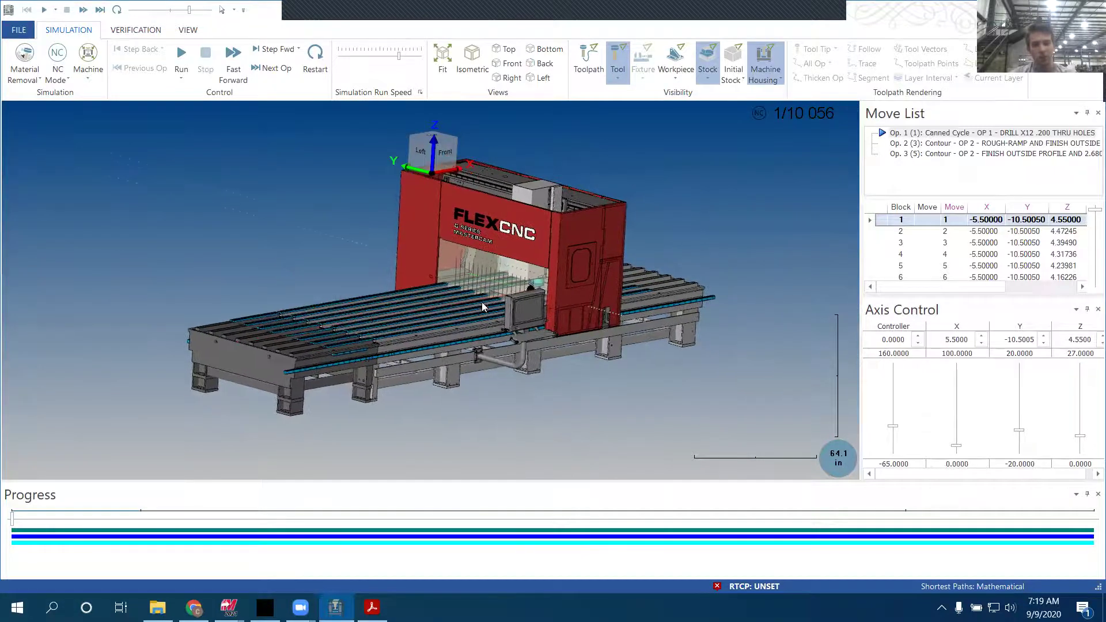
{"action": "left_click", "coordinate": [901, 414]}
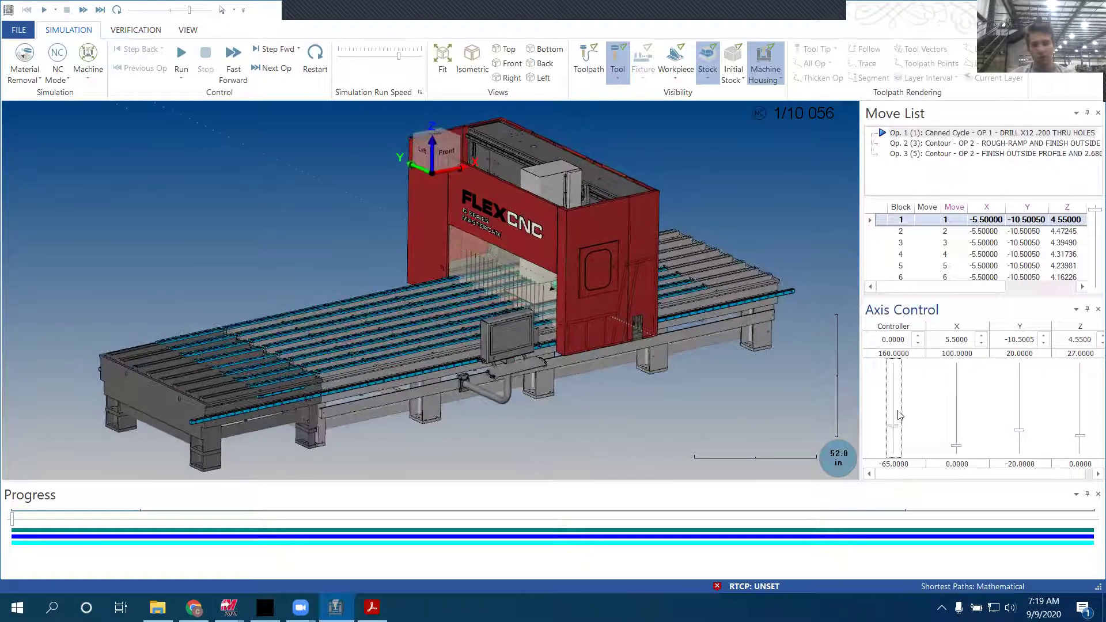
{"action": "mouse_move", "coordinate": [894, 429]}
{"action": "left_mouse_down"}
{"action": "mouse_move", "coordinate": [894, 407]}
{"action": "mouse_move", "coordinate": [905, 427]}
{"action": "left_mouse_up"}
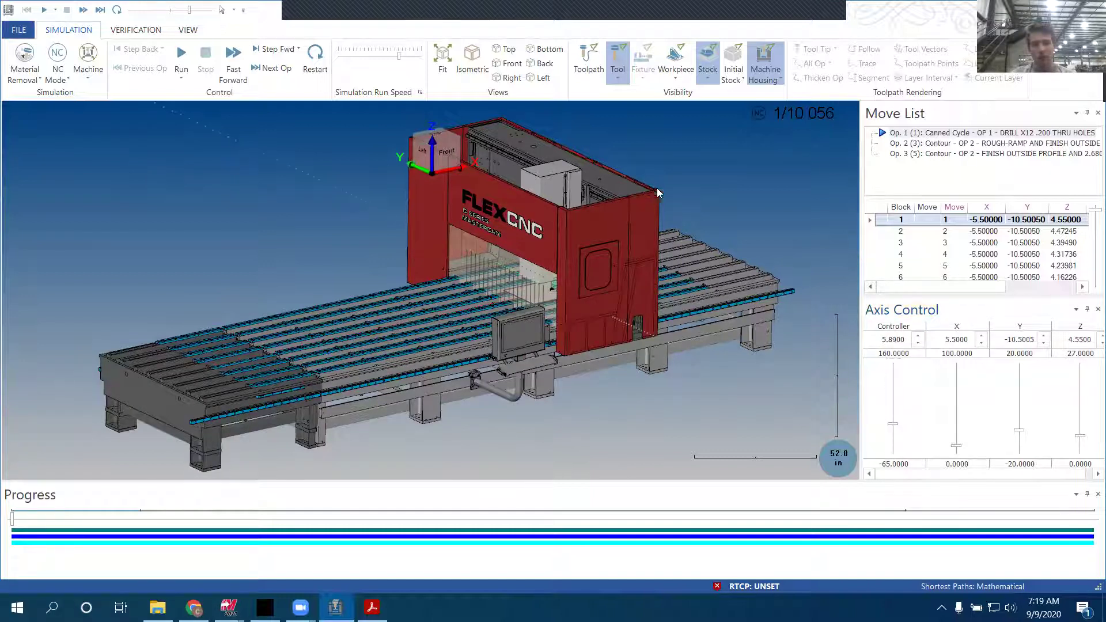
- Hide the red machine housing in the simulator's 3D view
{"action": "left_click", "coordinate": [770, 80]}
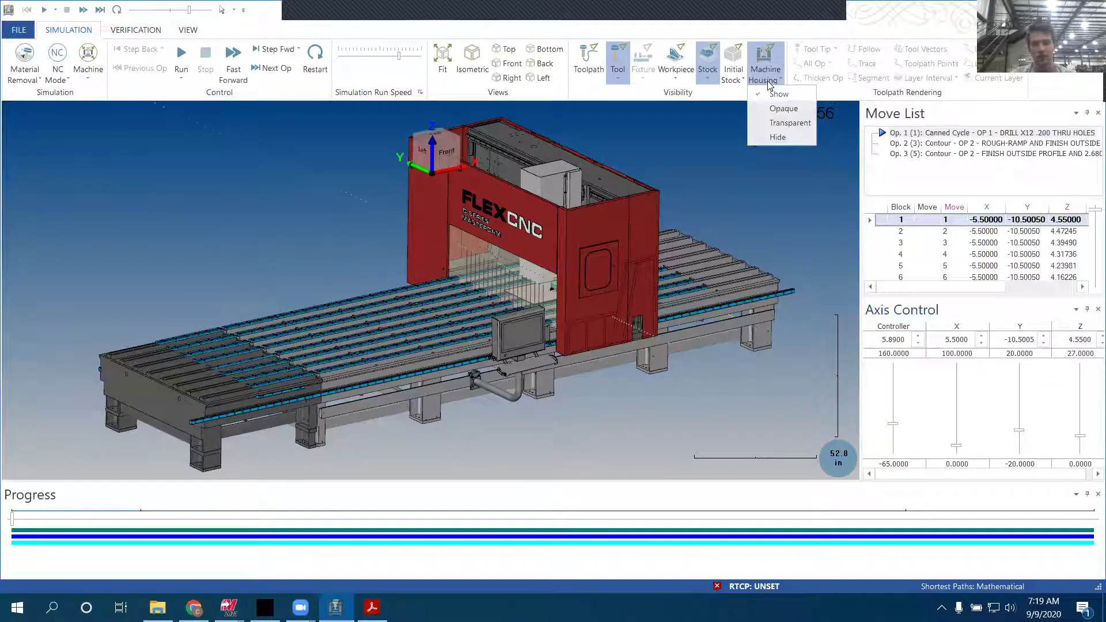
{"action": "left_click", "coordinate": [778, 138]}
{"action": "scroll", "coordinate": [781, 140], "scroll_direction": "up", "scroll_amount": 3}
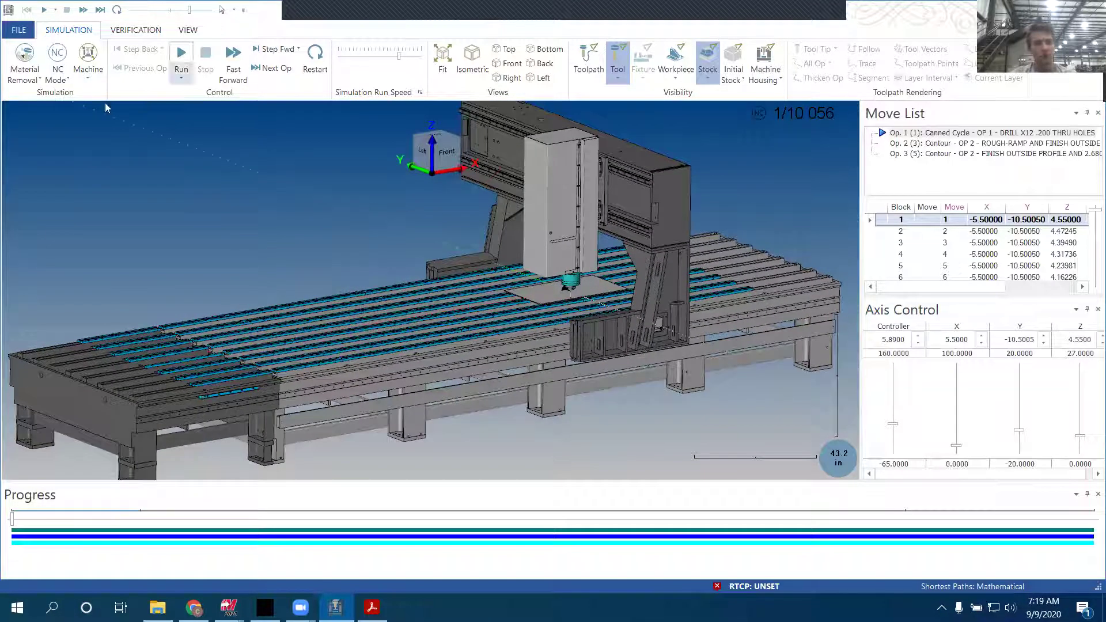
- Keep NC mode and play the simulation through all 10 056 moves
{"action": "left_click", "coordinate": [59, 64]}
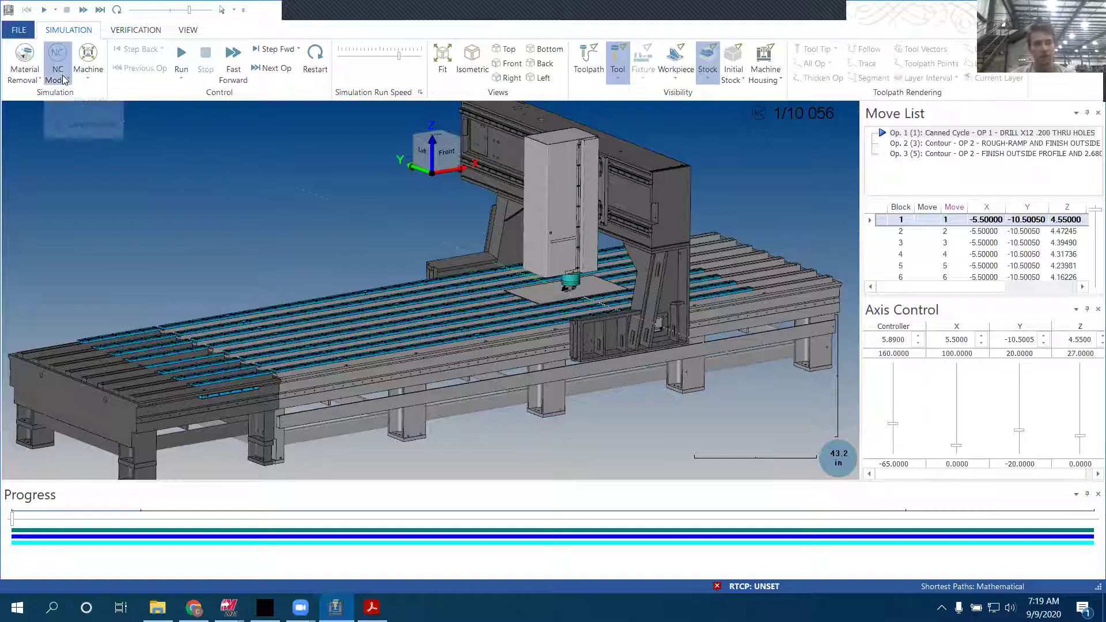
{"action": "left_click", "coordinate": [58, 60]}
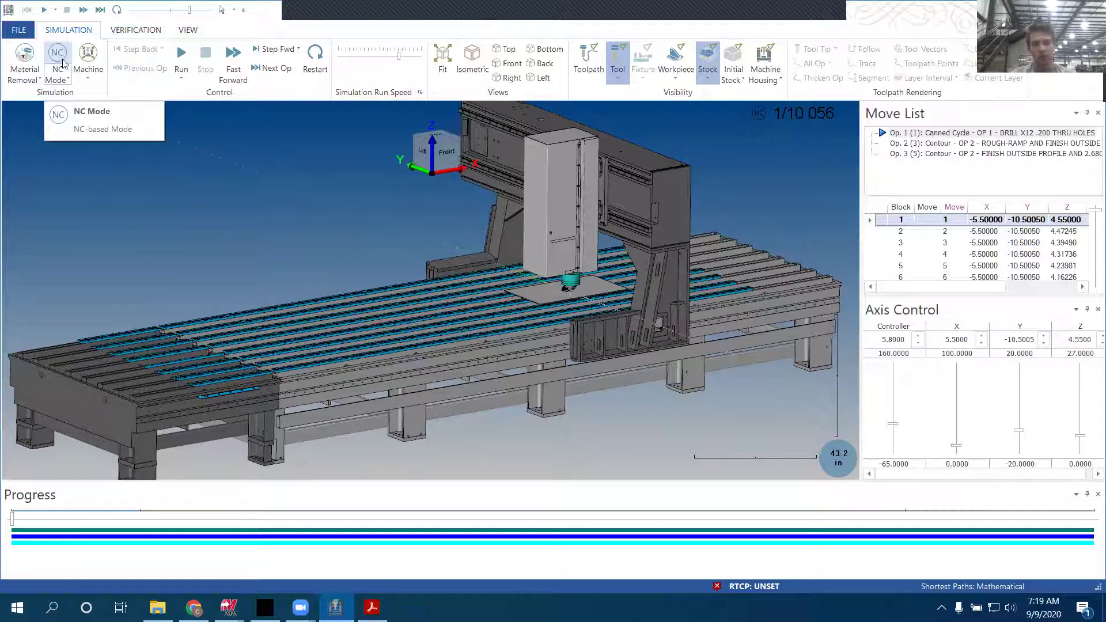
{"action": "scroll", "coordinate": [308, 134], "scroll_direction": "up", "scroll_amount": 3}
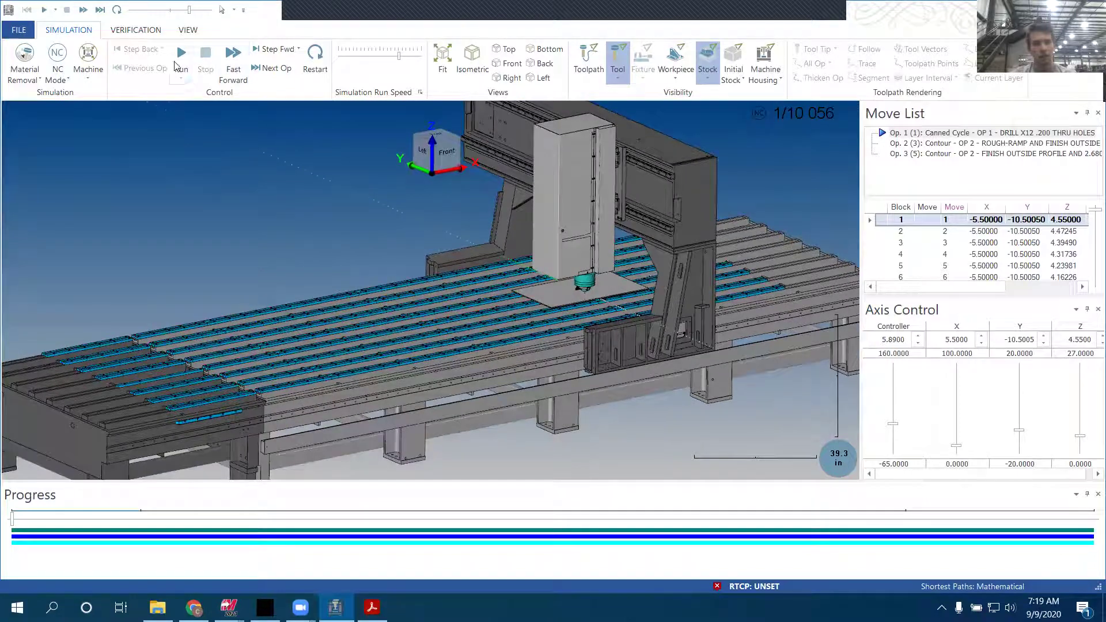
{"action": "left_click", "coordinate": [177, 68]}
{"action": "left_click", "coordinate": [193, 108]}
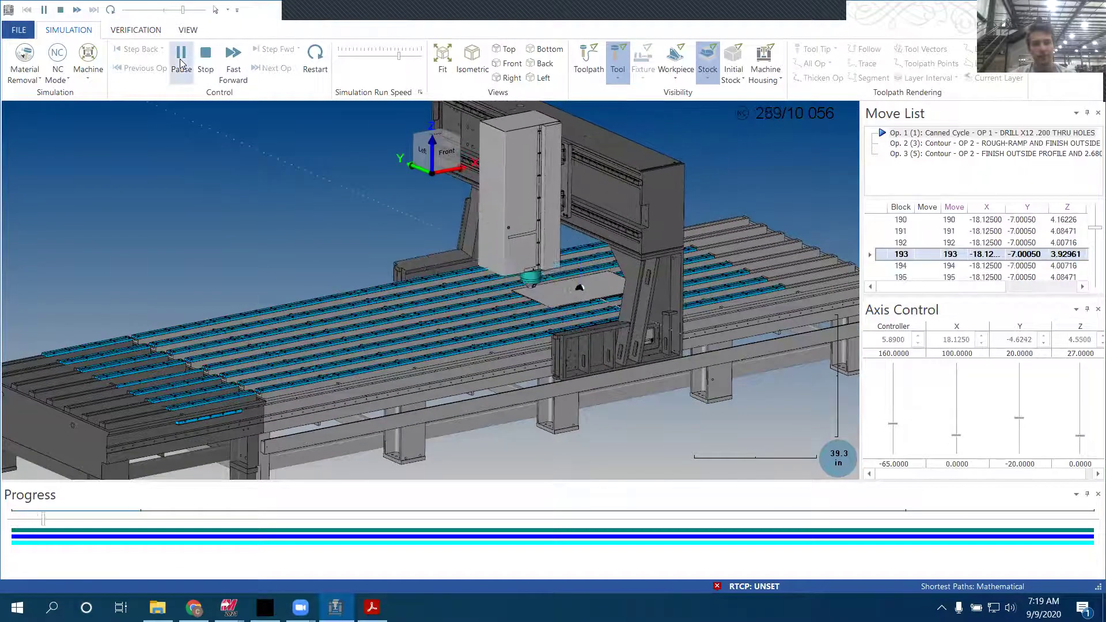
{"action": "scroll", "coordinate": [545, 253], "scroll_direction": "up", "scroll_amount": 5}
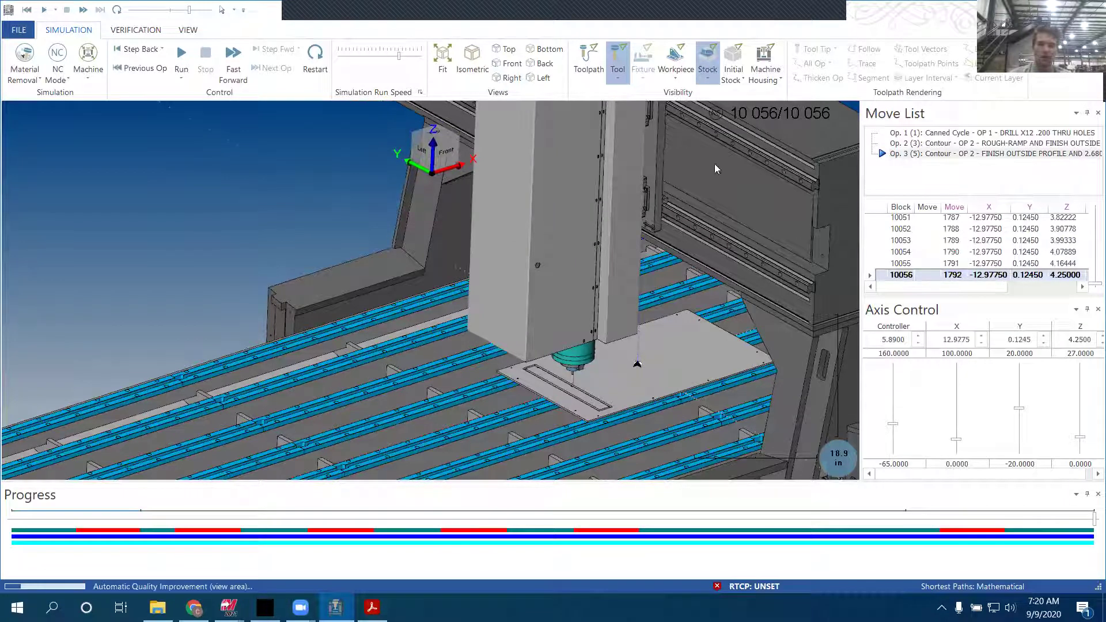
{"action": "scroll", "coordinate": [651, 424], "scroll_direction": "up", "scroll_amount": 3}
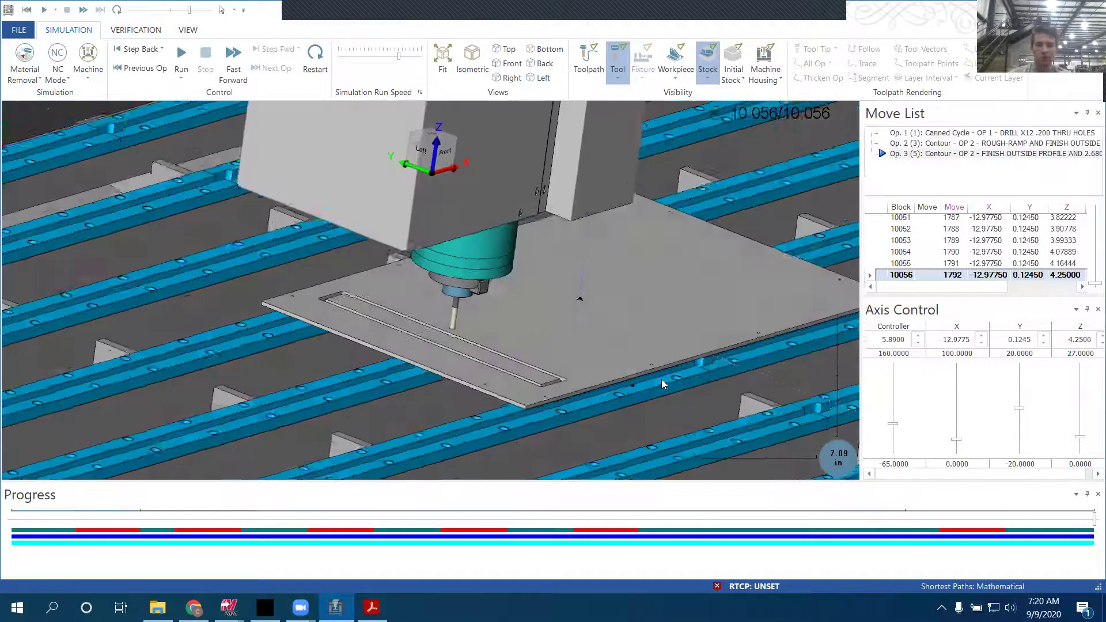
{"action": "middle_click_drag", "start_coordinate": [662, 379], "coordinate": [598, 394]}
{"action": "scroll", "coordinate": [597, 397], "scroll_direction": "down", "scroll_amount": 1}
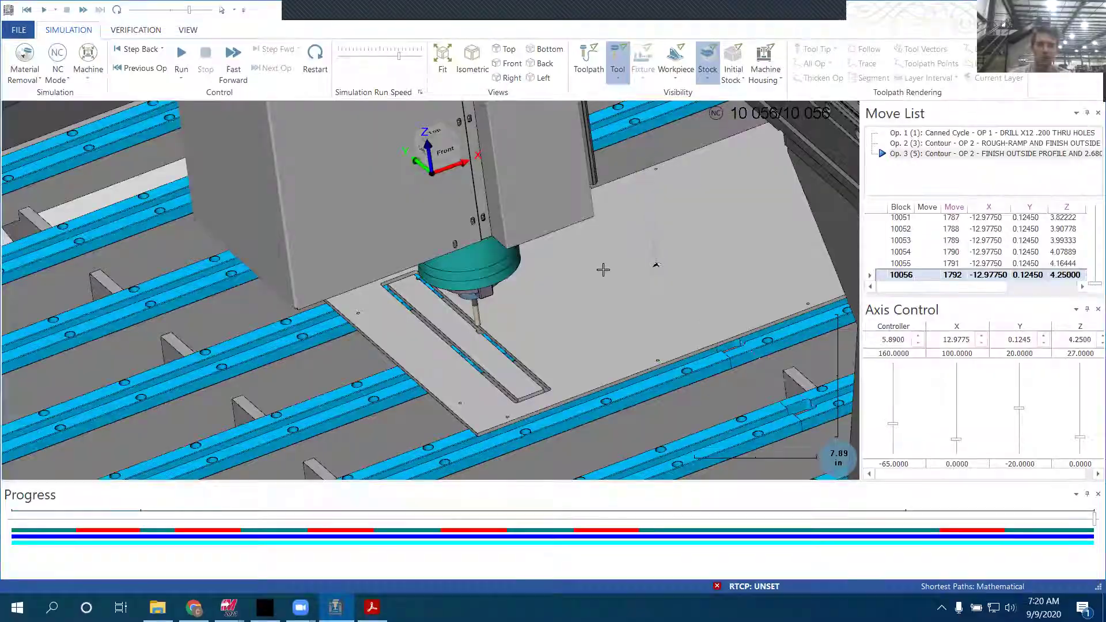
{"action": "key", "text": "alt+Tab"}
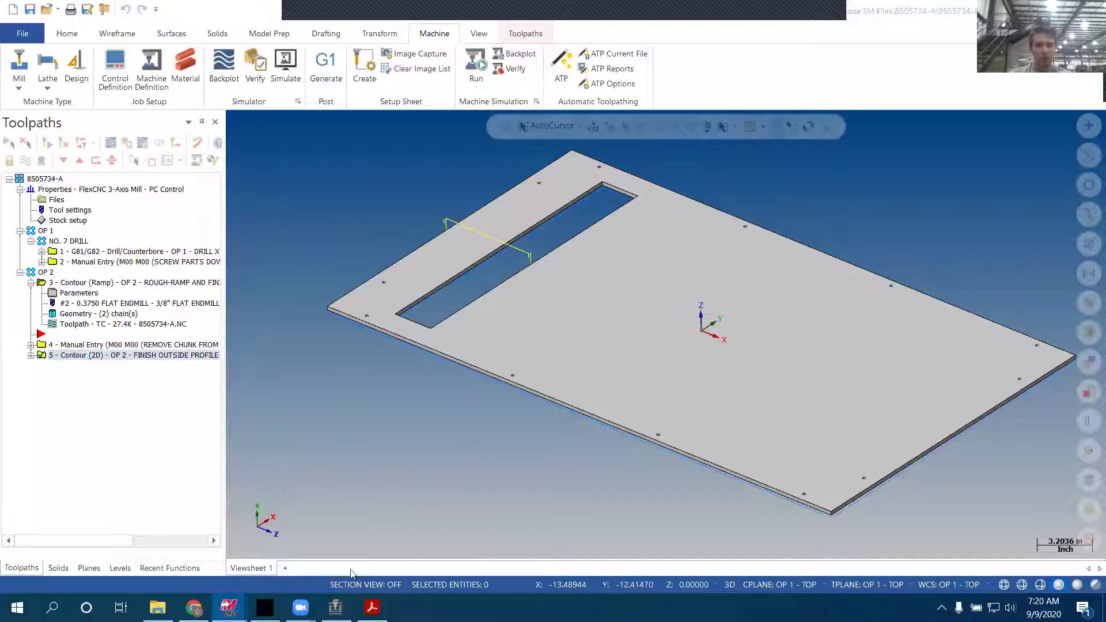
{"action": "left_click", "coordinate": [336, 607]}
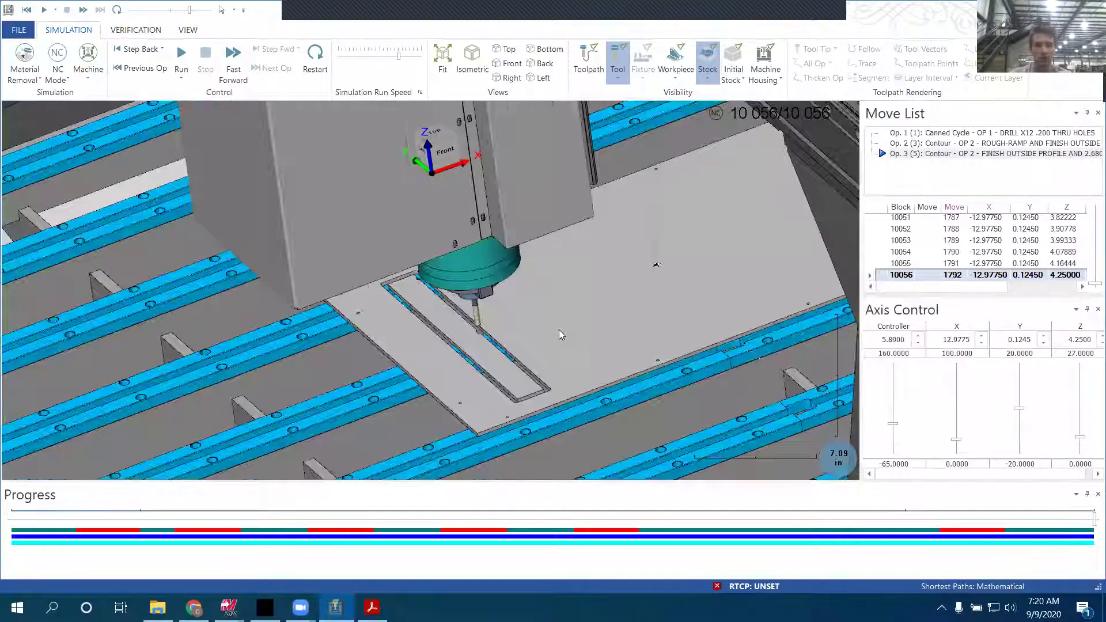